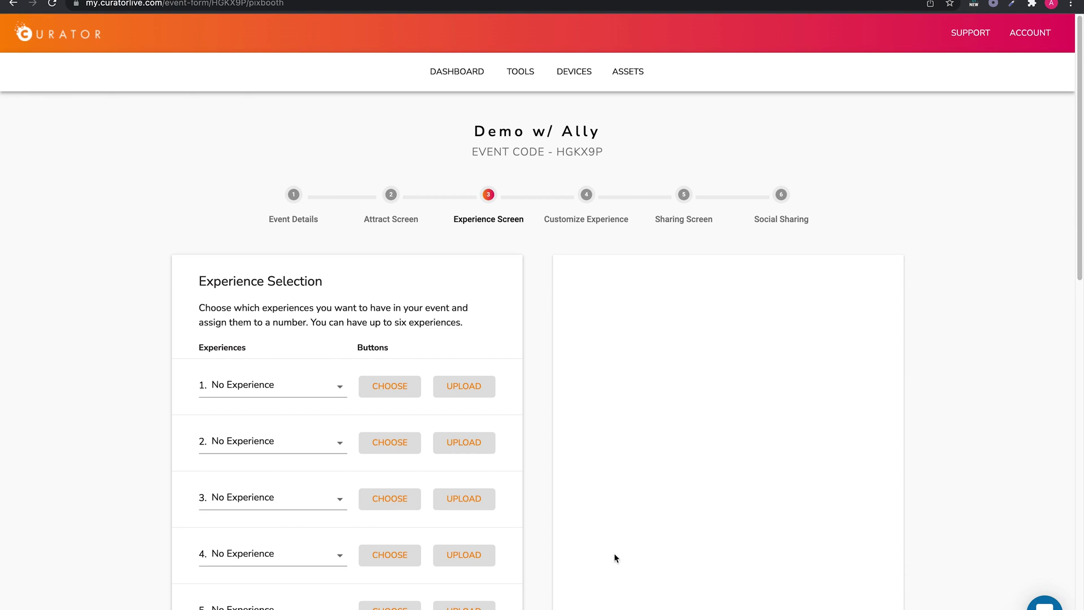
scroll(615, 557, "down", 2)
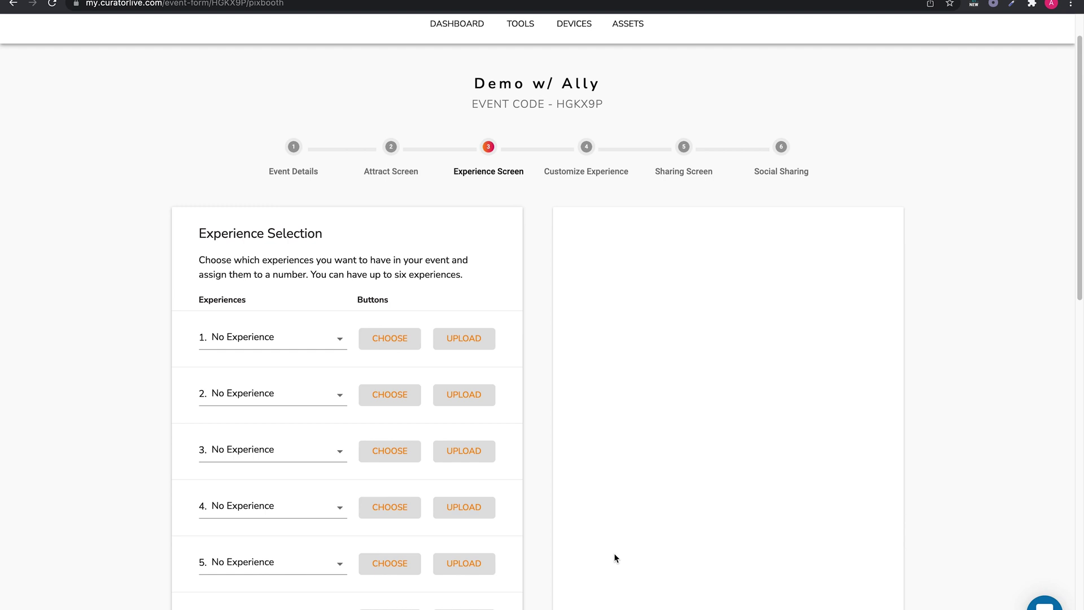
scroll(615, 557, "down", 2)
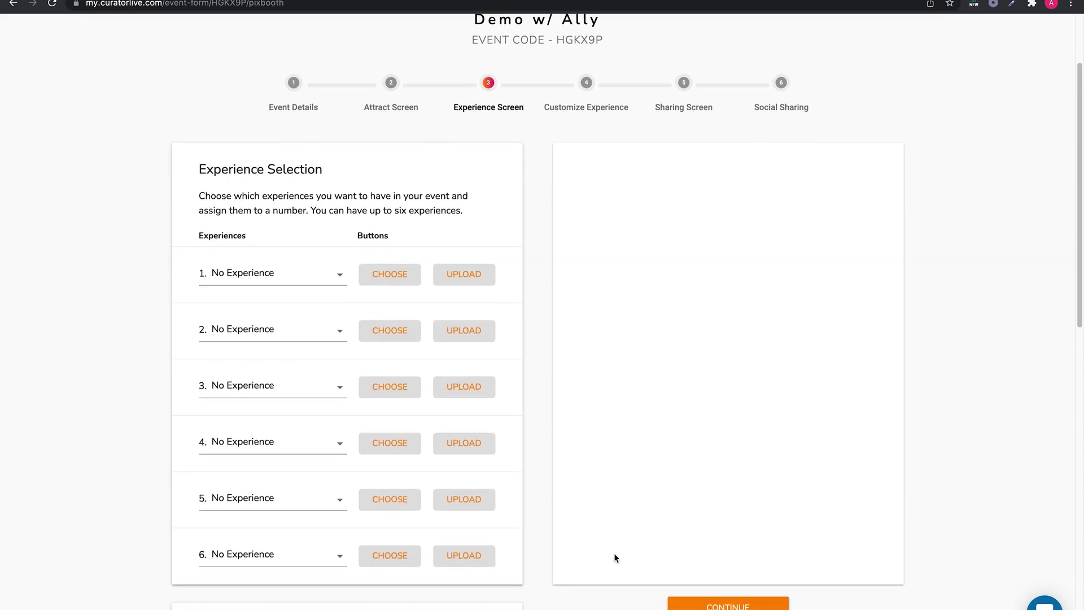
scroll(615, 558, "down", 1)
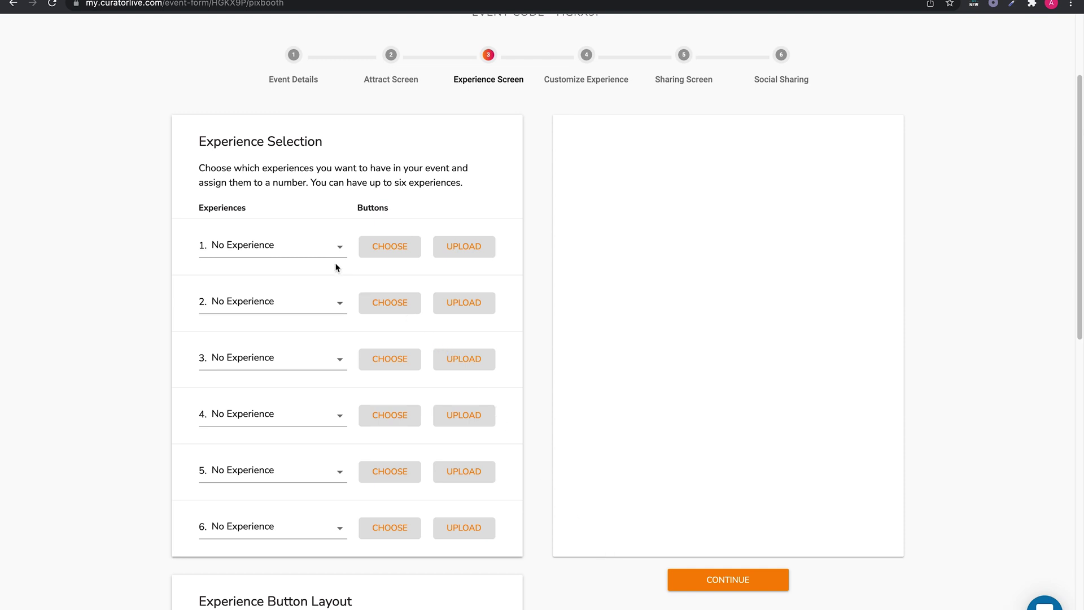
Step: Set experience slots 1–4 to Single Photo, Boomerang, Photo Layout and Gallery
left_click(300, 246)
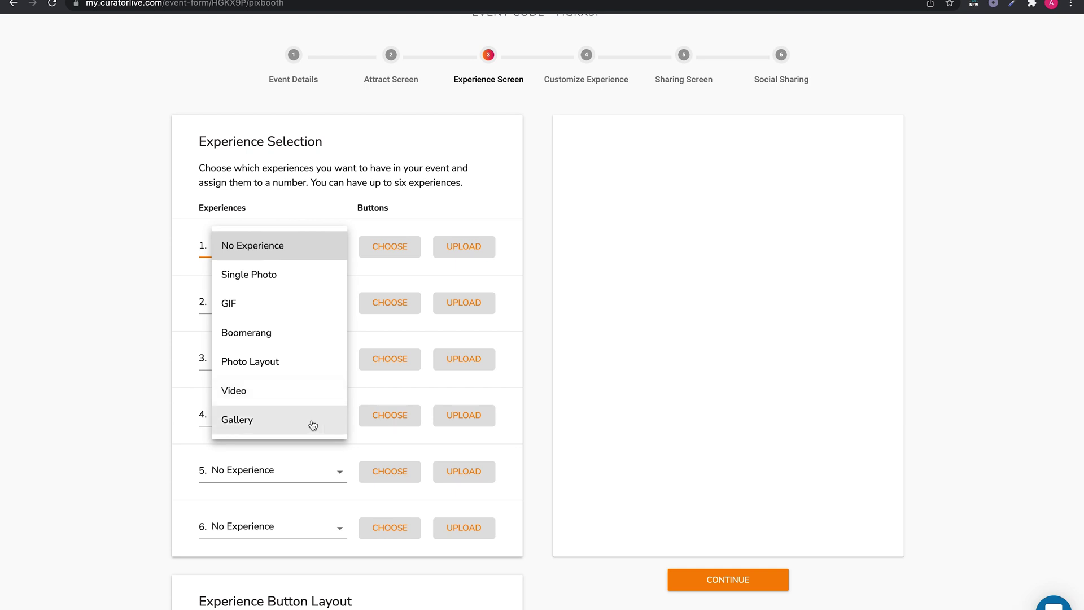
left_click(288, 273)
left_click(265, 303)
left_click(272, 389)
left_click(286, 358)
left_click(274, 473)
left_click(288, 414)
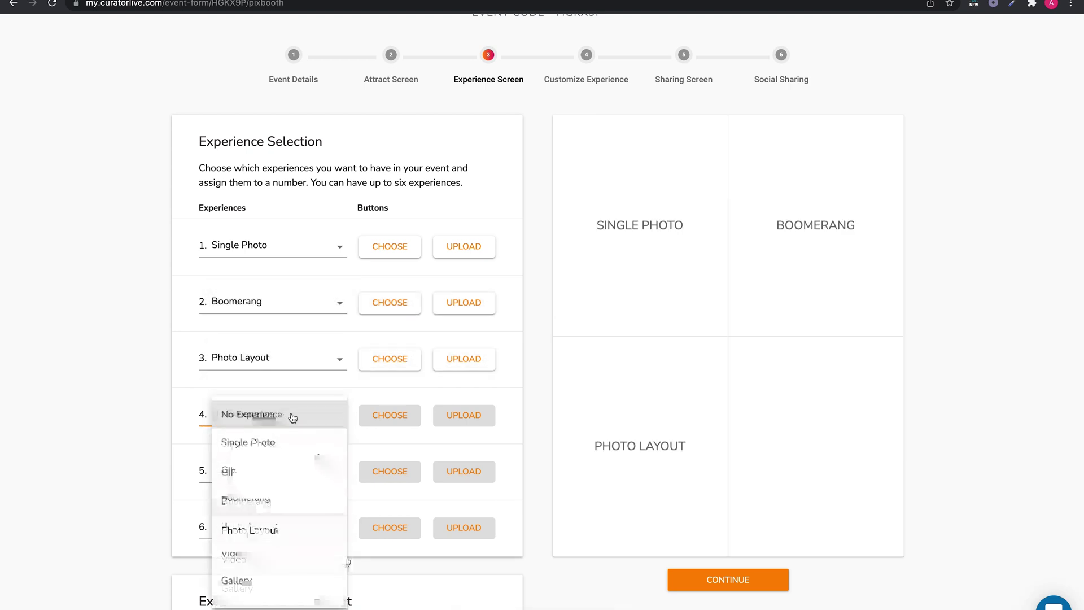
left_click(297, 588)
Step: Give all four experiences retro button images and arrange the buttons in a Bottom Bar
left_click(390, 245)
left_click(415, 248)
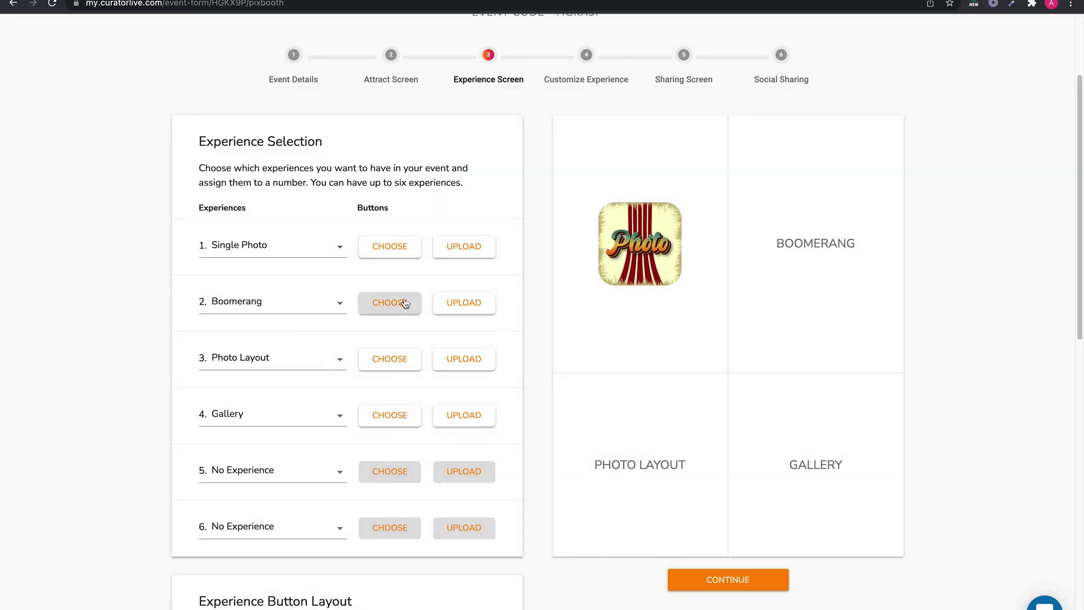
left_click(390, 302)
left_click(741, 247)
left_click(390, 358)
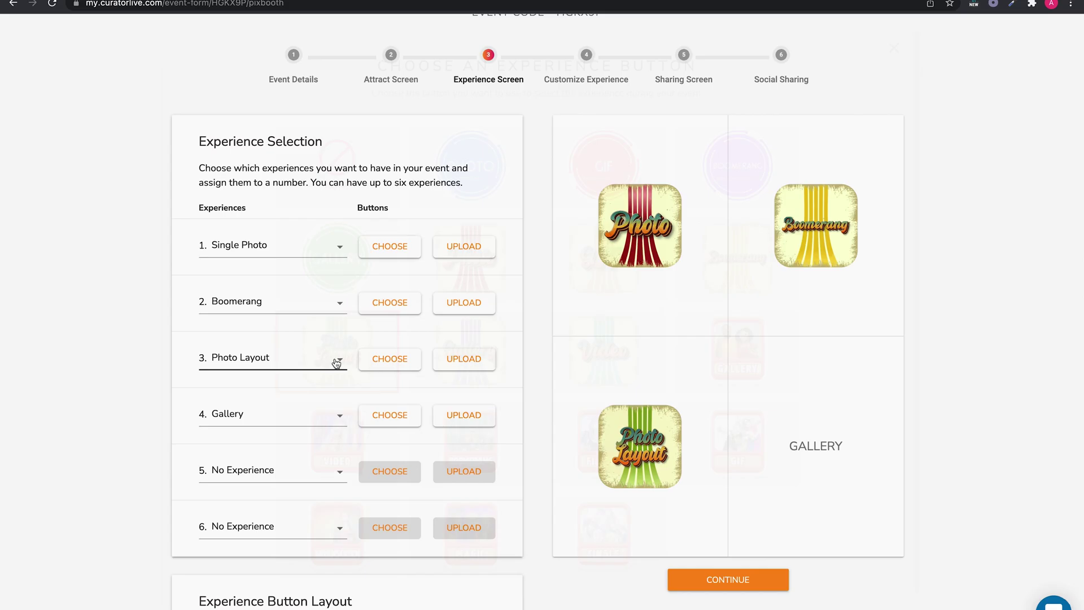
left_click(390, 414)
left_click(469, 349)
scroll(484, 365, "down", 3)
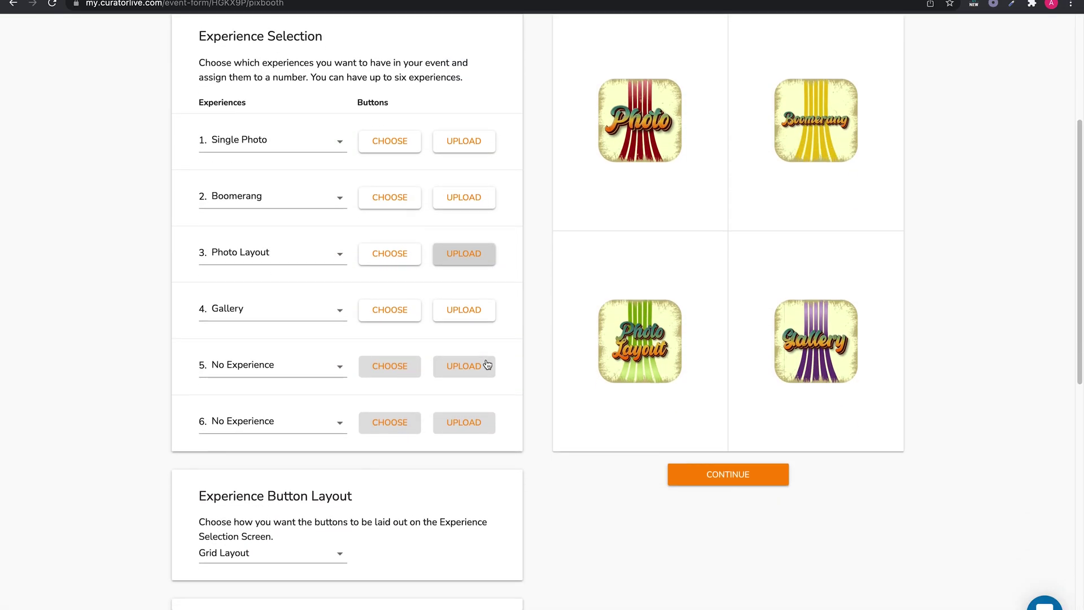
left_click(296, 537)
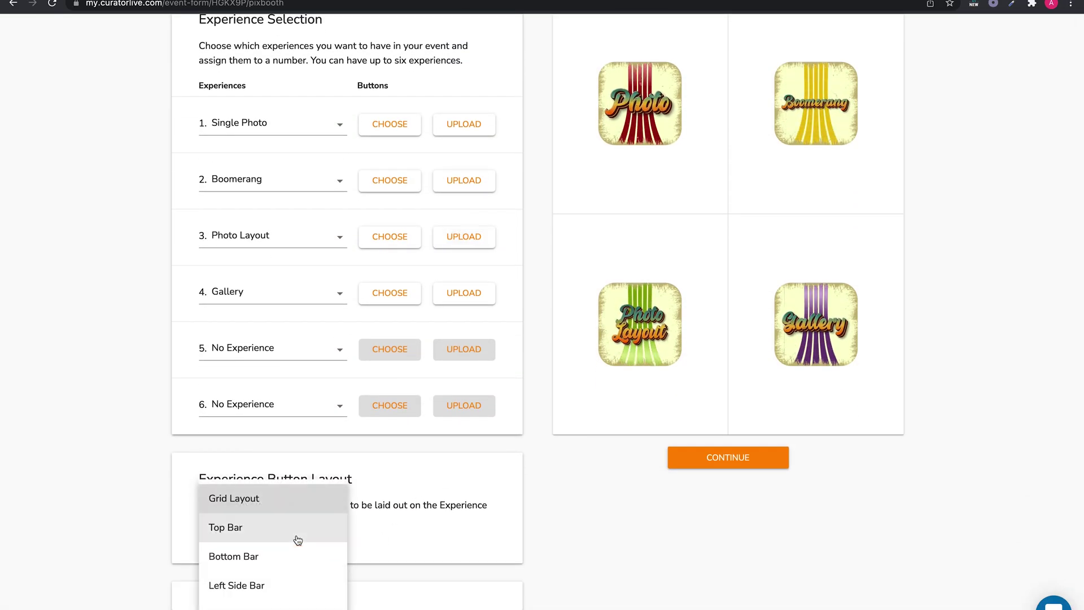
left_click(293, 559)
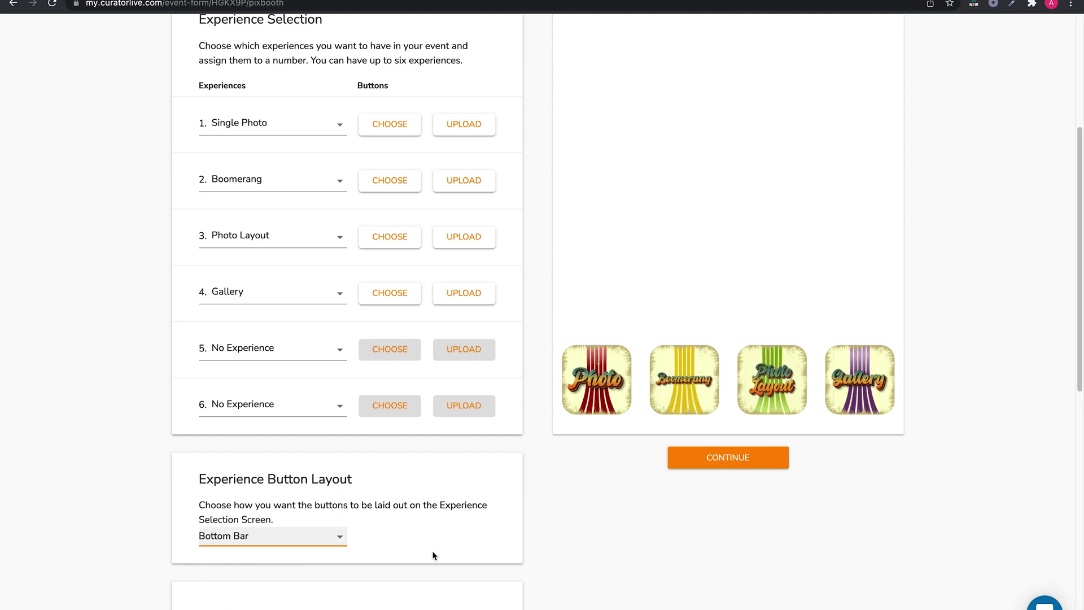
scroll(433, 555, "down", 3)
Step: In Experience Backgrounds, choose the party photo asset as the CHOOSE EXPERIENCE background
left_click(409, 512)
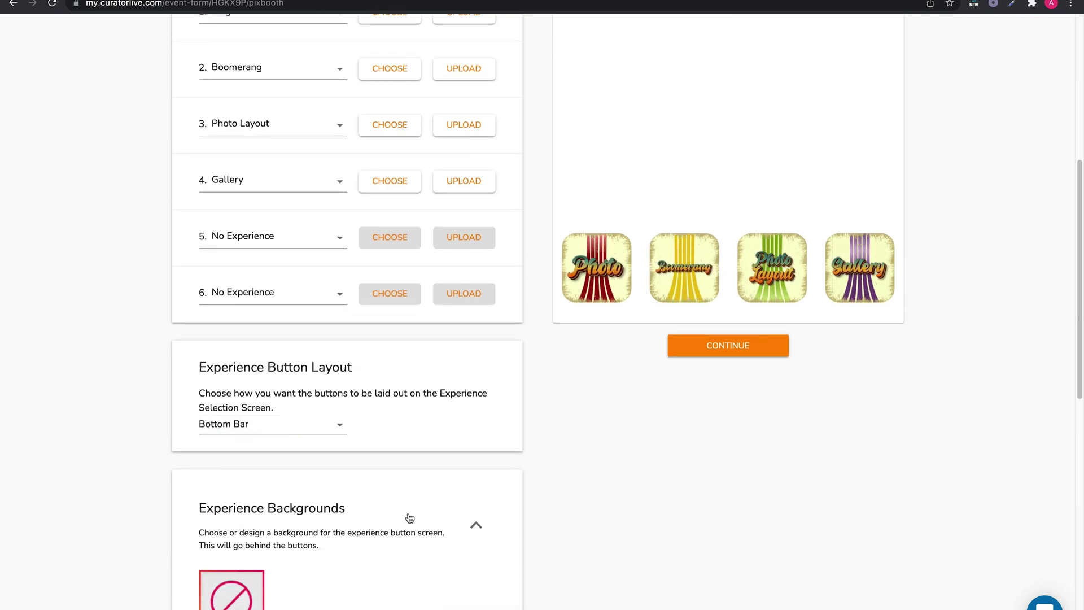
scroll(409, 515, "down", 1)
scroll(352, 573, "down", 2)
left_click(293, 583)
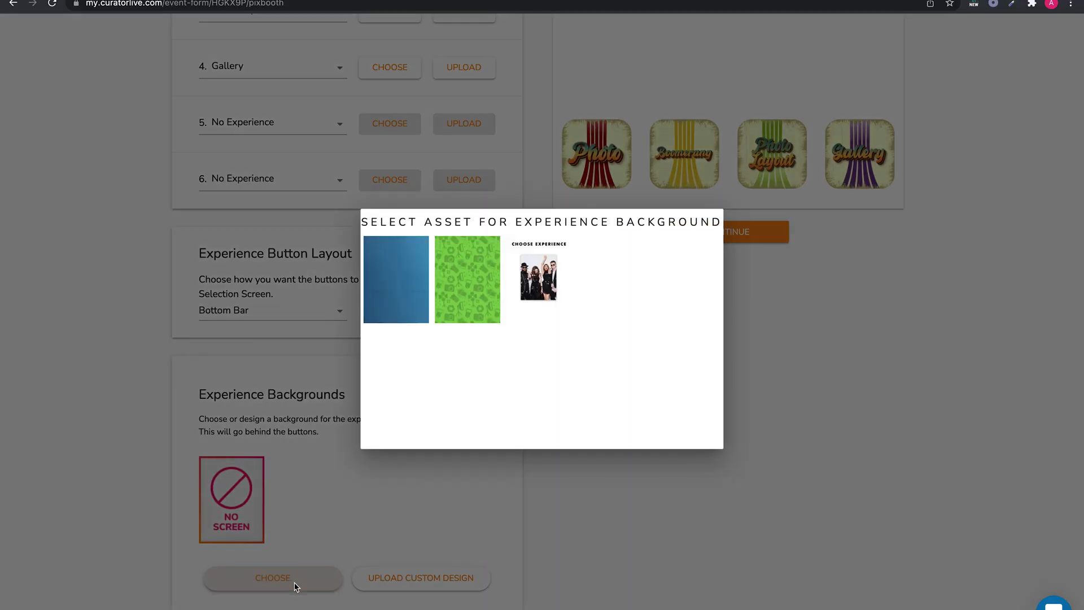
left_click(539, 281)
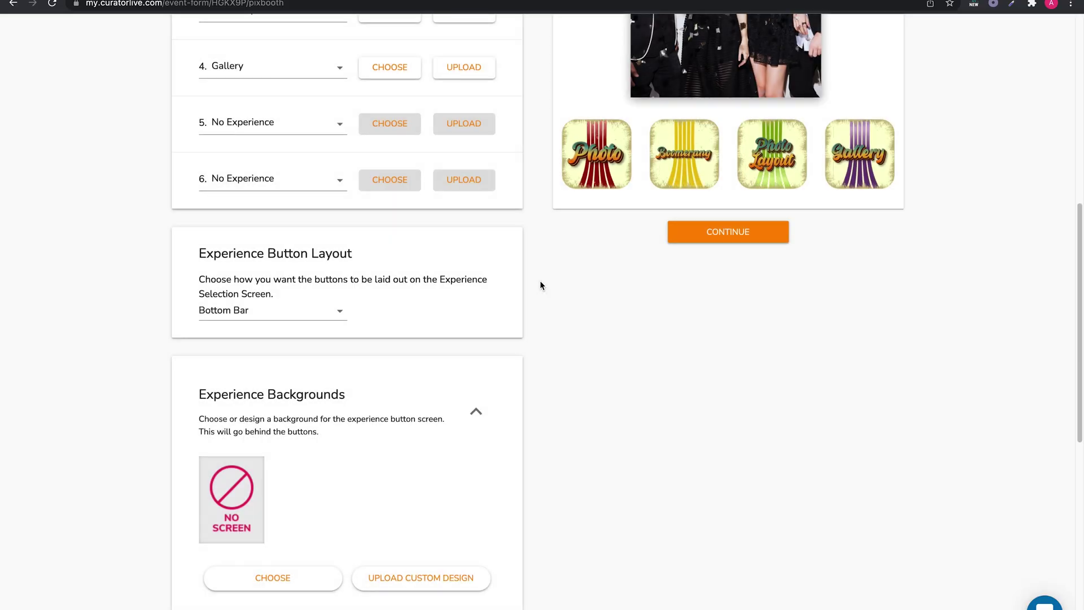
scroll(540, 285, "up", 2)
scroll(541, 285, "up", 2)
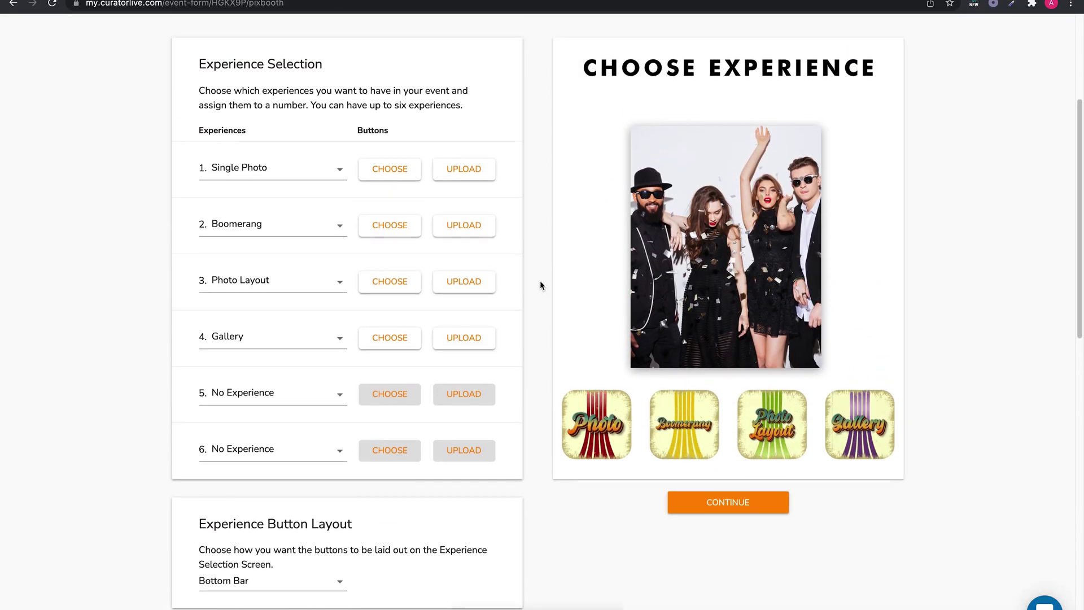
scroll(541, 286, "down", 1)
scroll(541, 286, "down", 3)
scroll(541, 286, "down", 2)
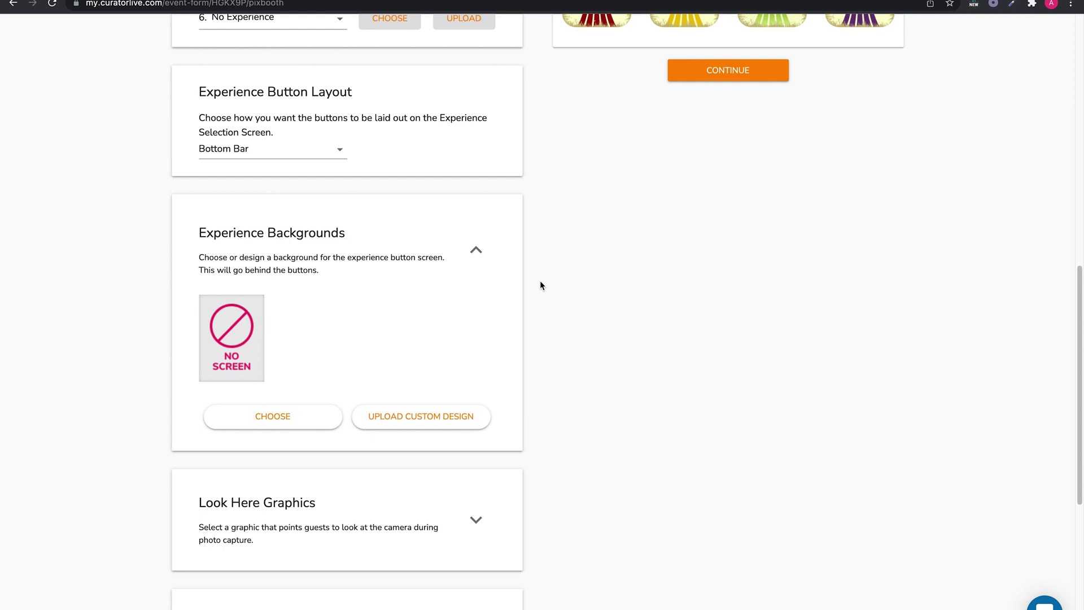
scroll(542, 286, "down", 1)
Step: Choose the LOOK HERE! asset as the look-here graphic and turn on Look Here Graphic Blink
left_click(477, 410)
scroll(476, 415, "down", 1)
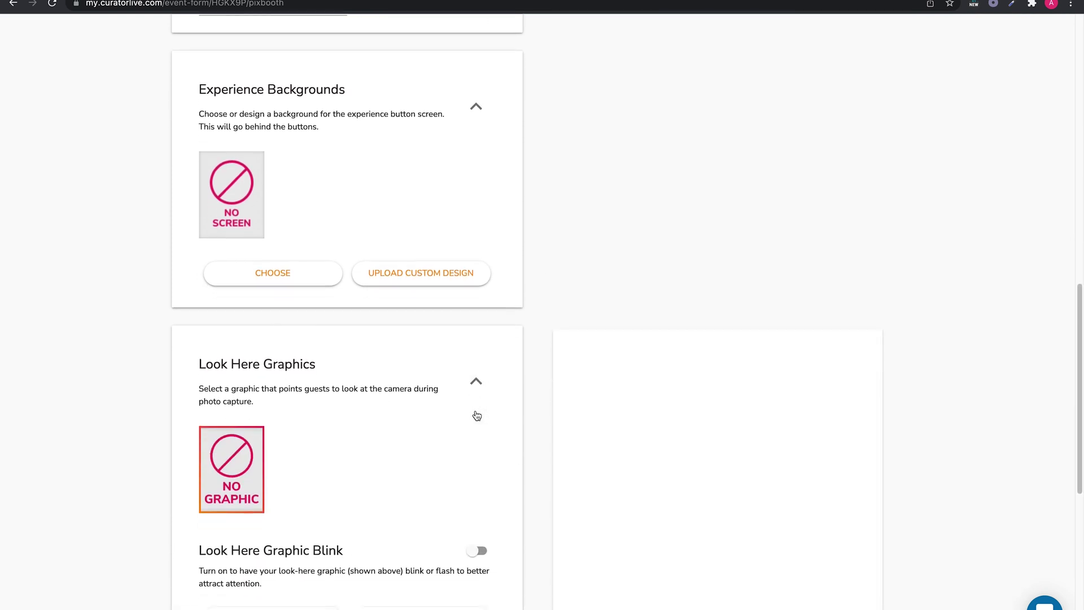
left_click(273, 573)
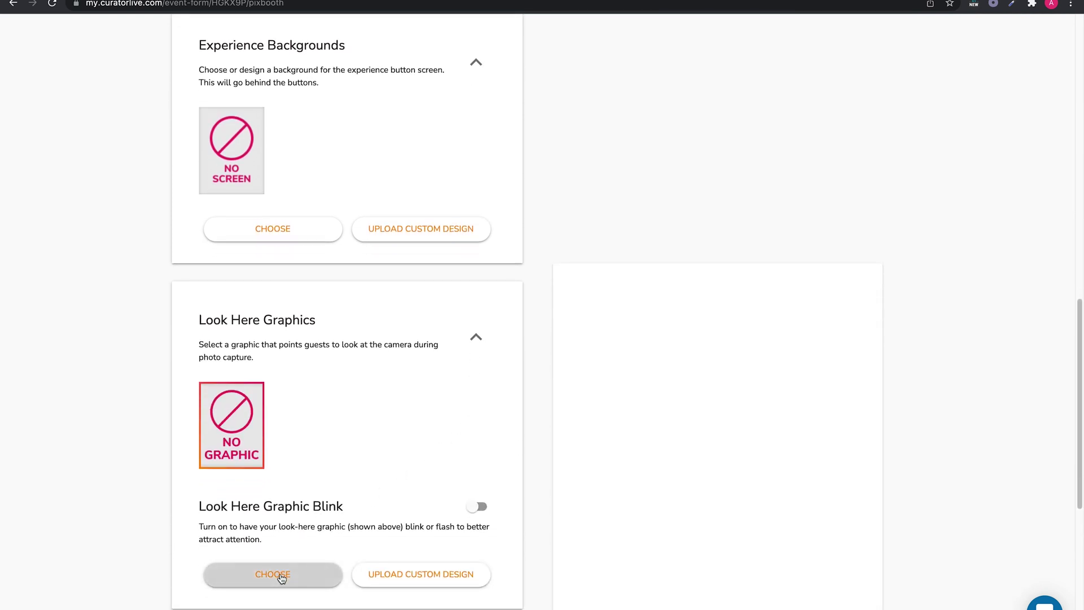
left_click(436, 293)
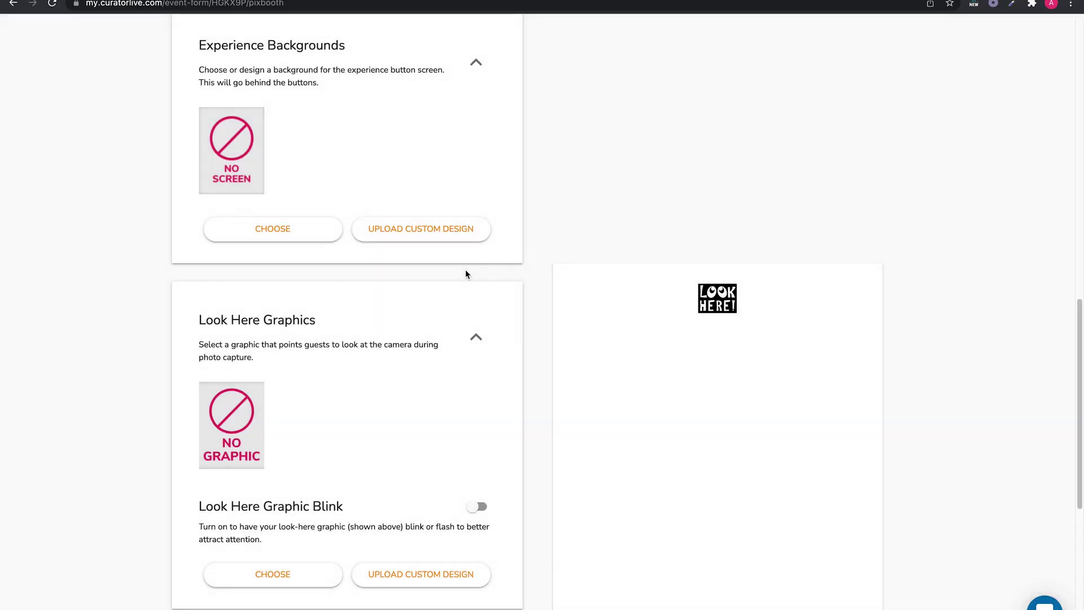
scroll(465, 270, "down", 2)
left_click(477, 333)
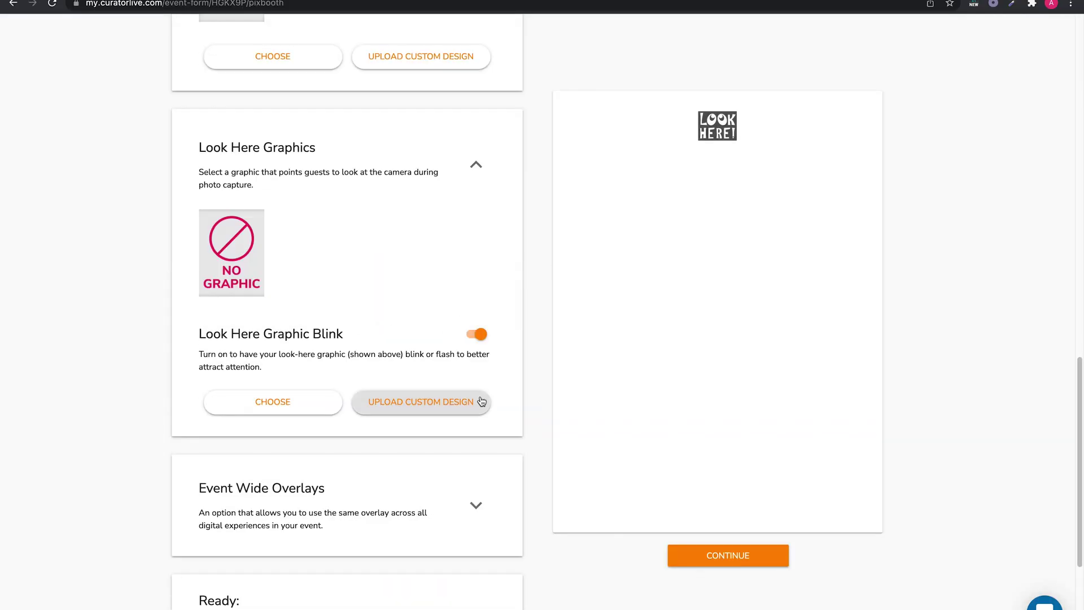
Step: In Event Wide Overlays, choose the autumn-leaves frame asset as the overlay
left_click(476, 509)
scroll(476, 513, "down", 2)
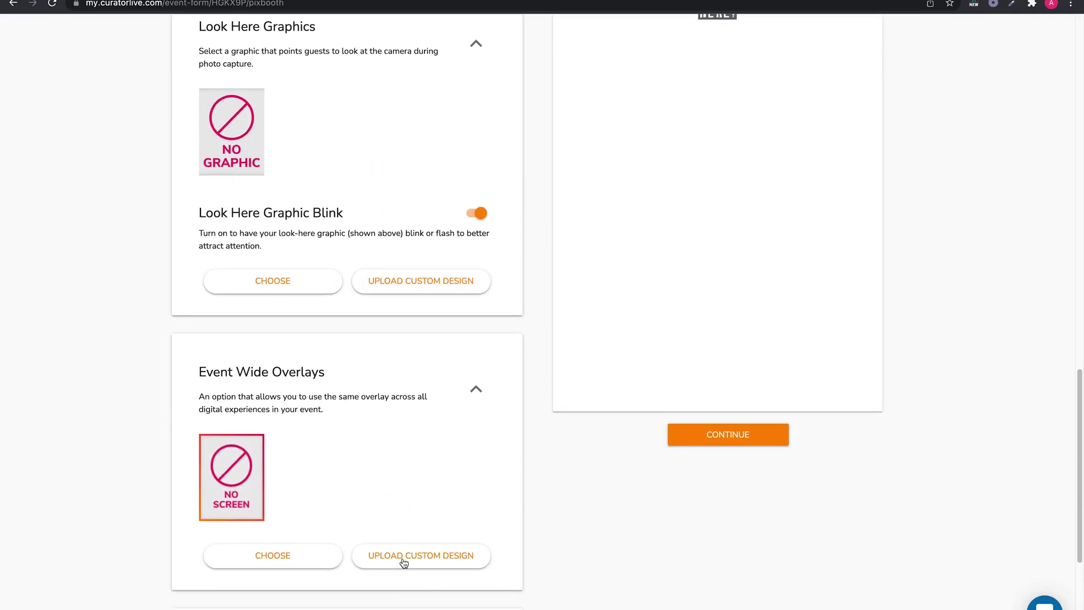
left_click(288, 558)
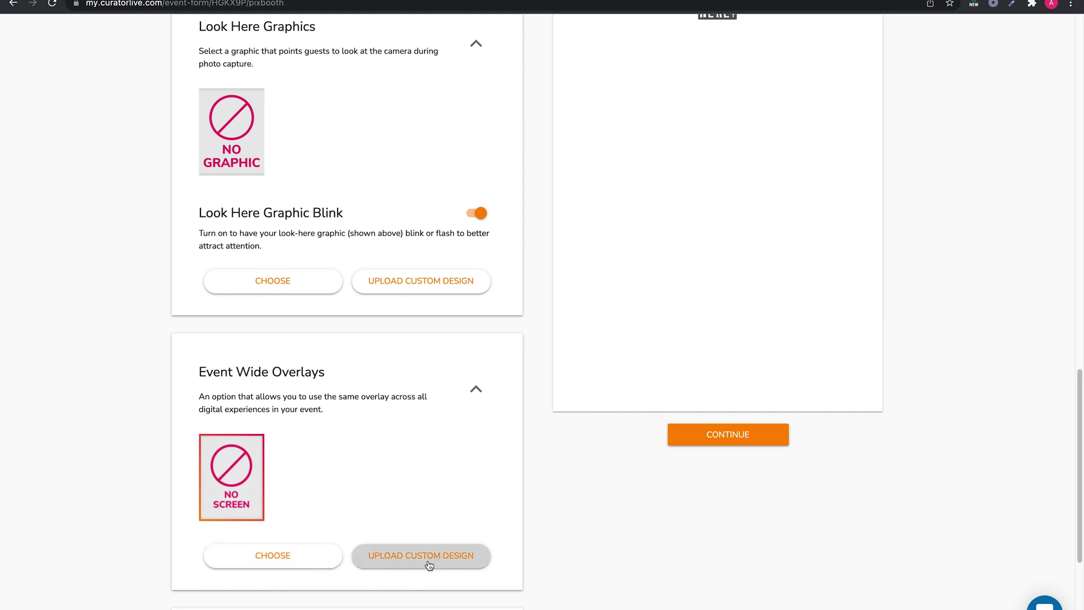
left_click(291, 555)
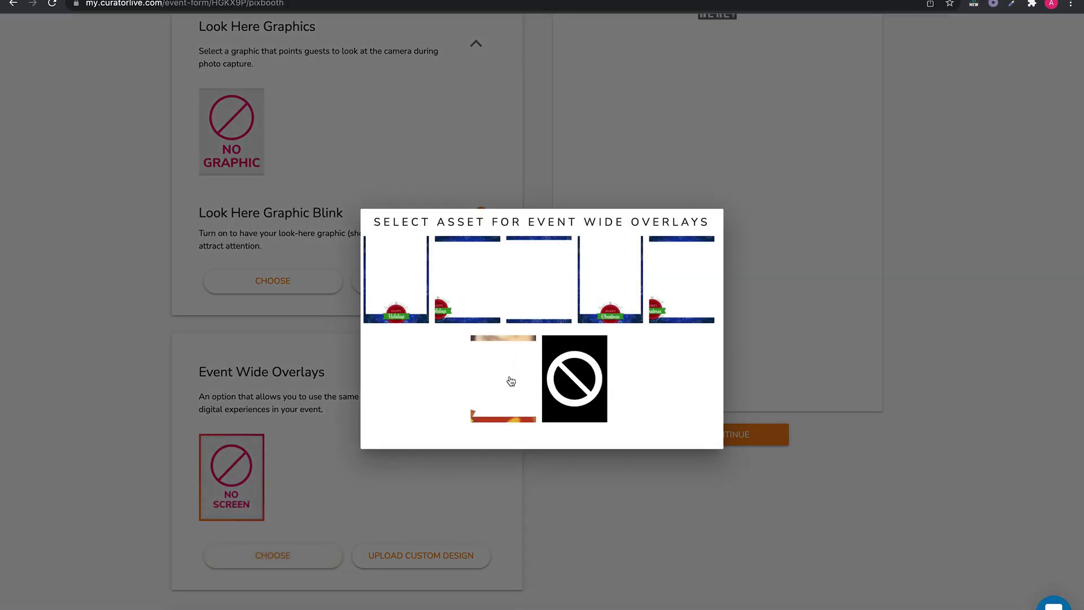
left_click(508, 383)
scroll(588, 513, "up", 1)
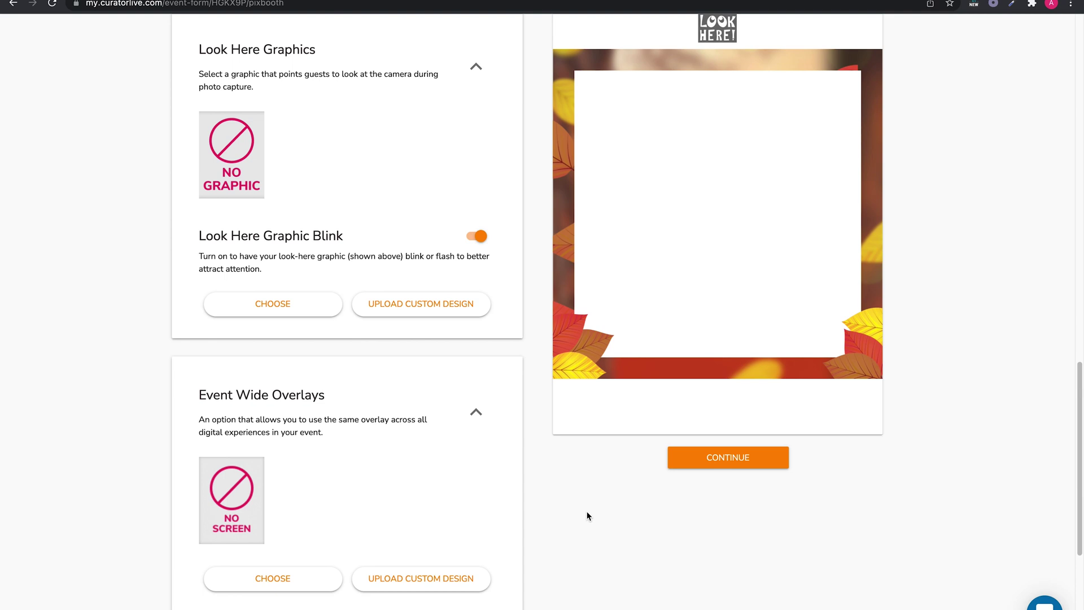
scroll(587, 514, "down", 2)
scroll(587, 515, "down", 2)
scroll(587, 515, "down", 3)
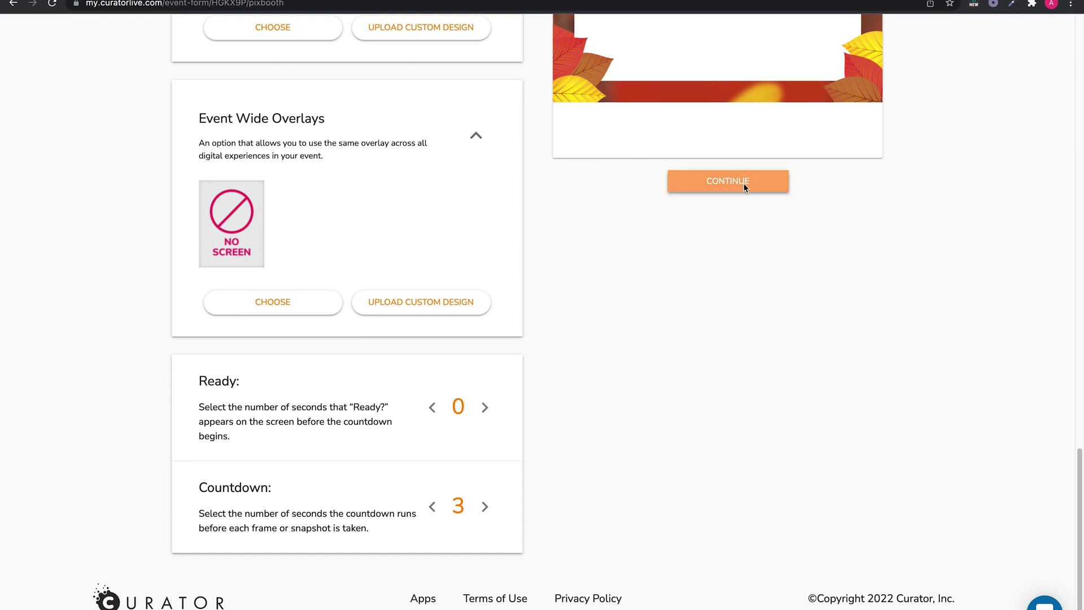
Step: Continue past Ready and Countdown to the Customize Experience step
left_click(728, 182)
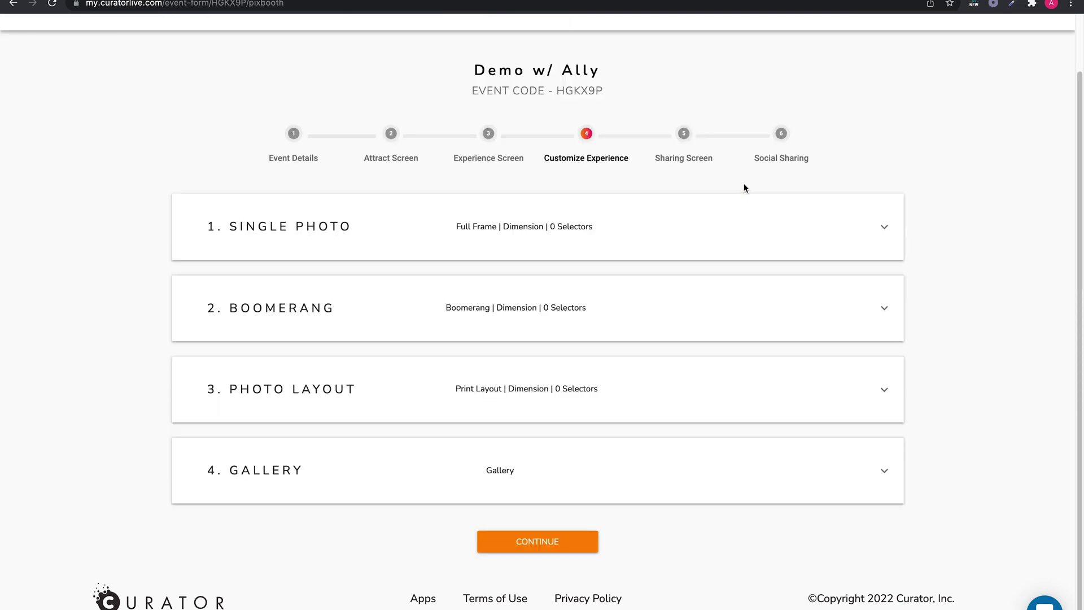